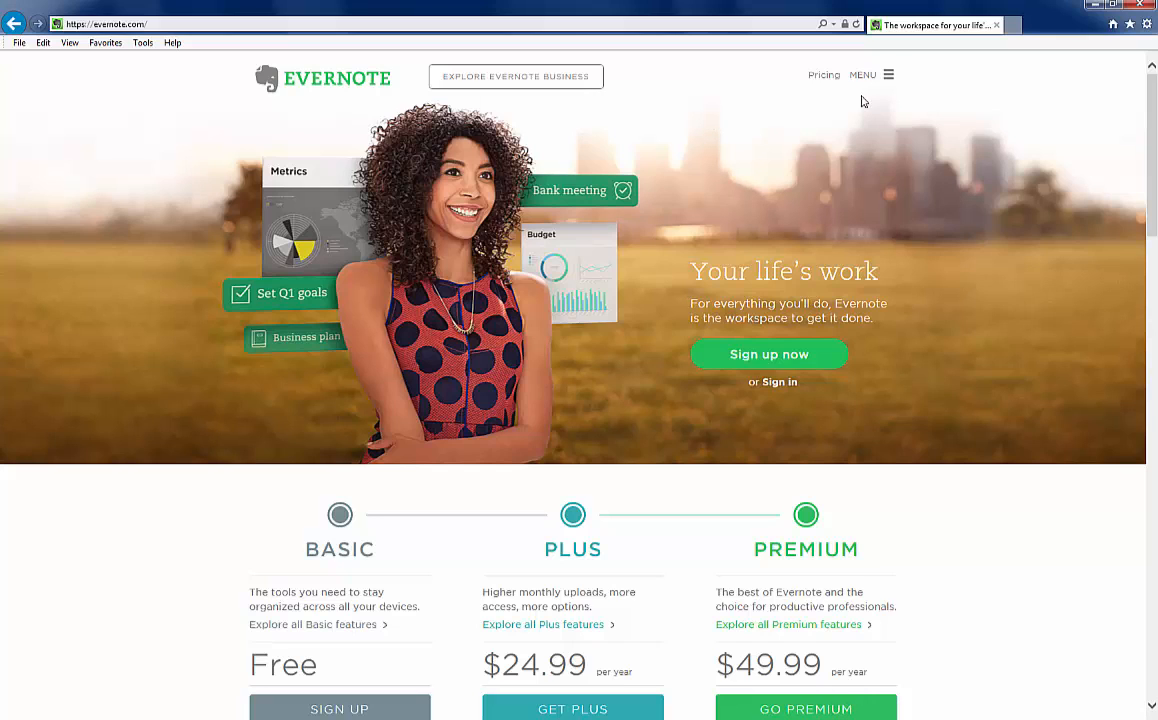
Step: Examine the Evernote website's account, pricing and download options
left_click(887, 74)
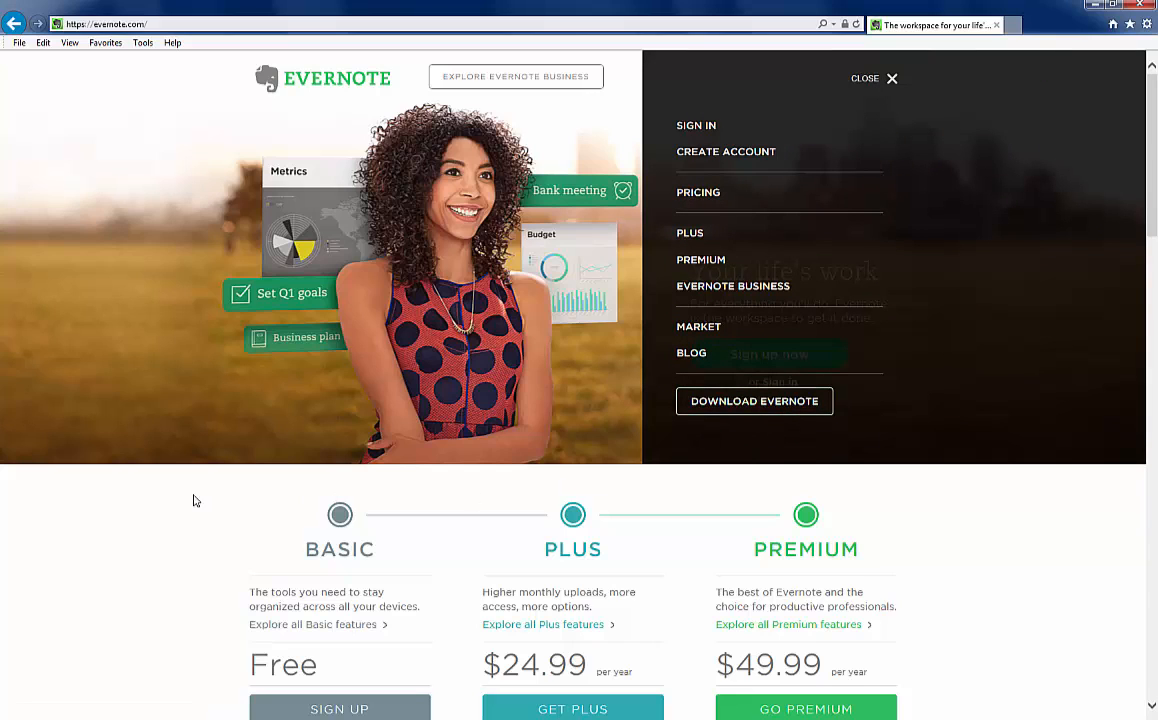
left_click(143, 496)
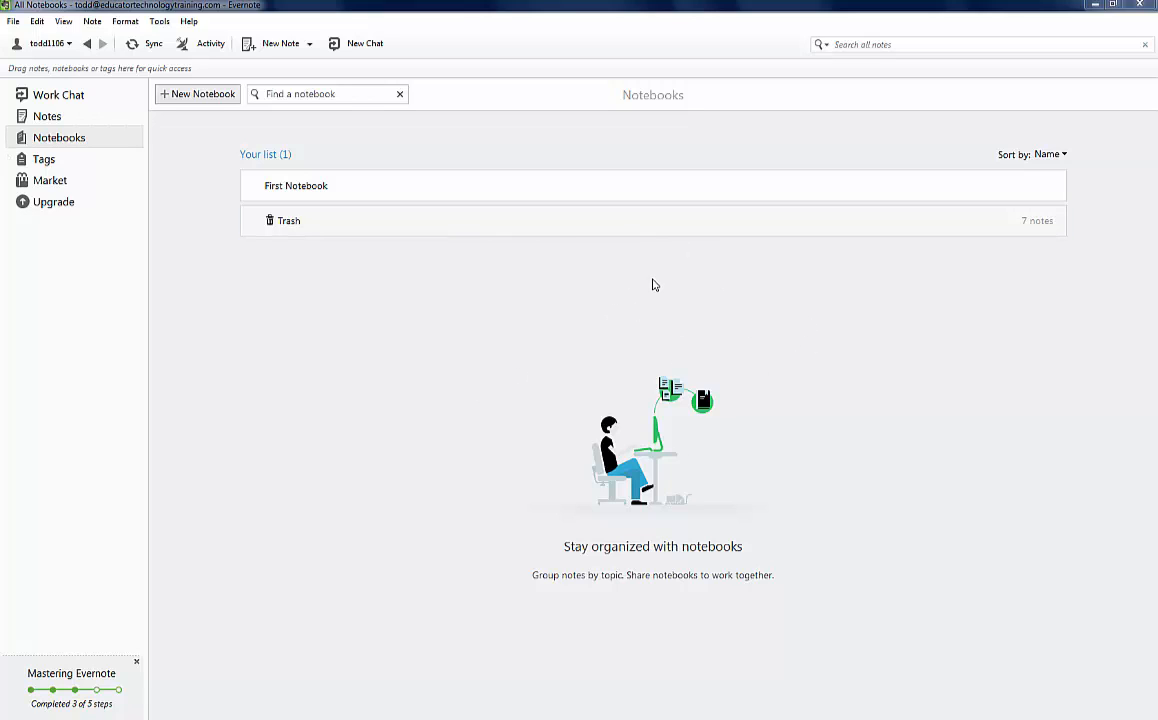
Step: Create a new notebook named "Lesson Plans" in the Evernote desktop app
mouse_move(368, 195)
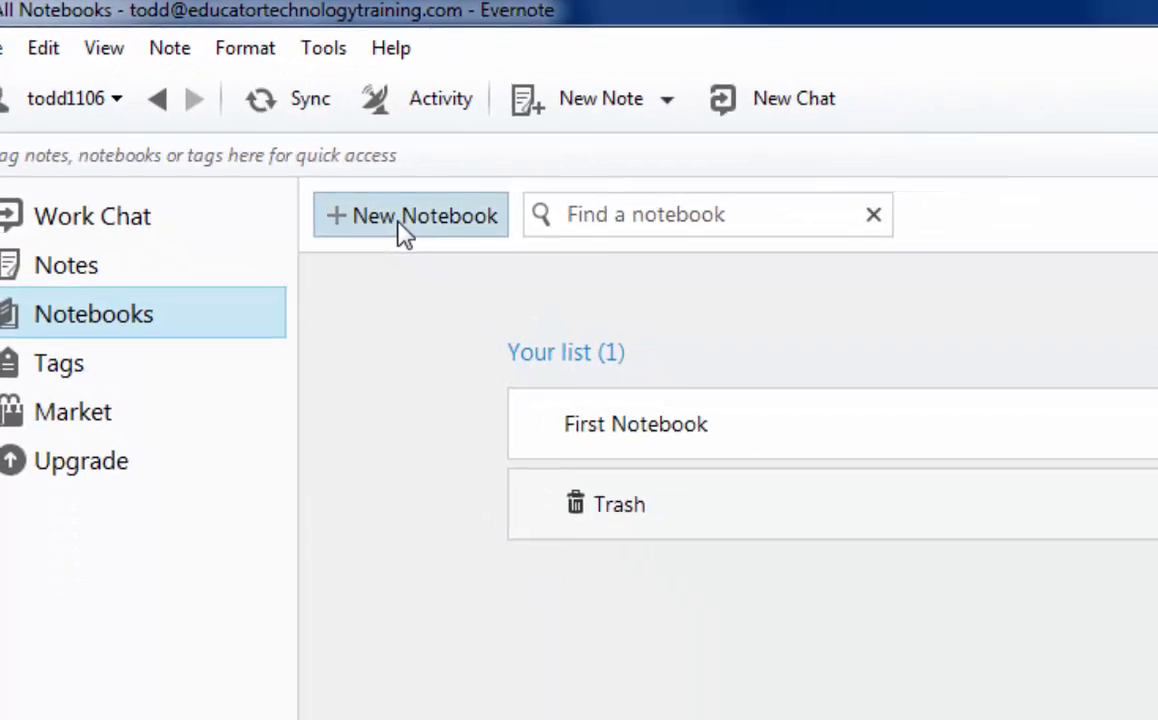
left_click(517, 294)
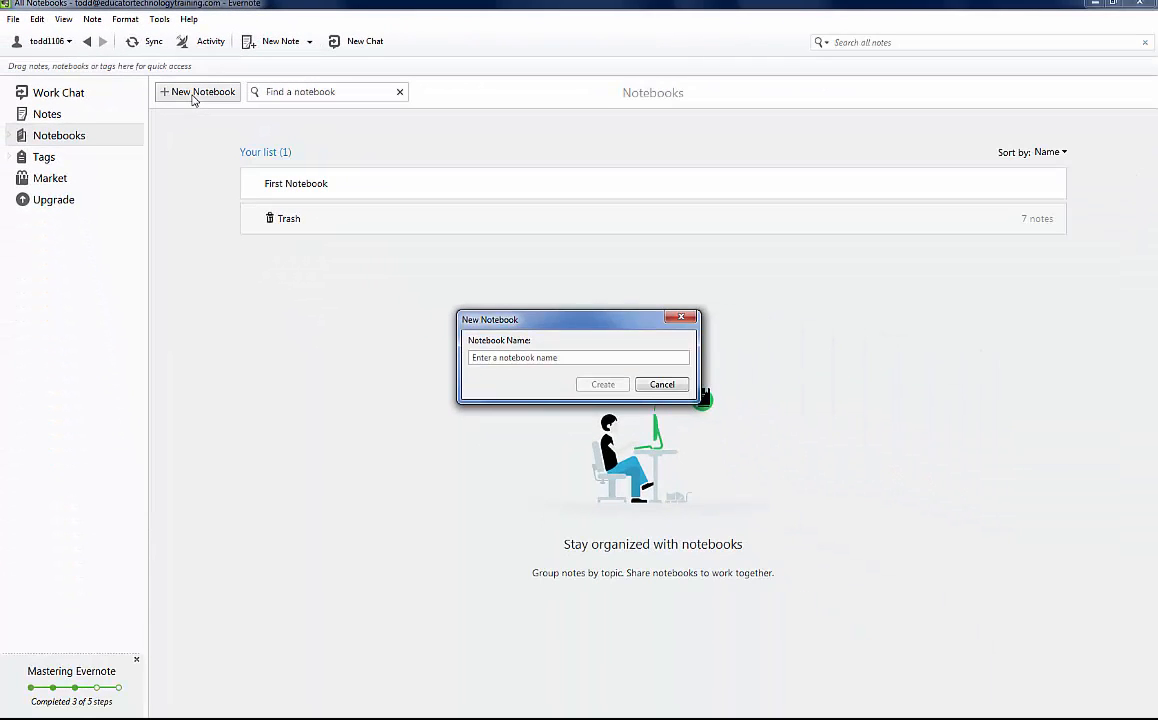
type("L")
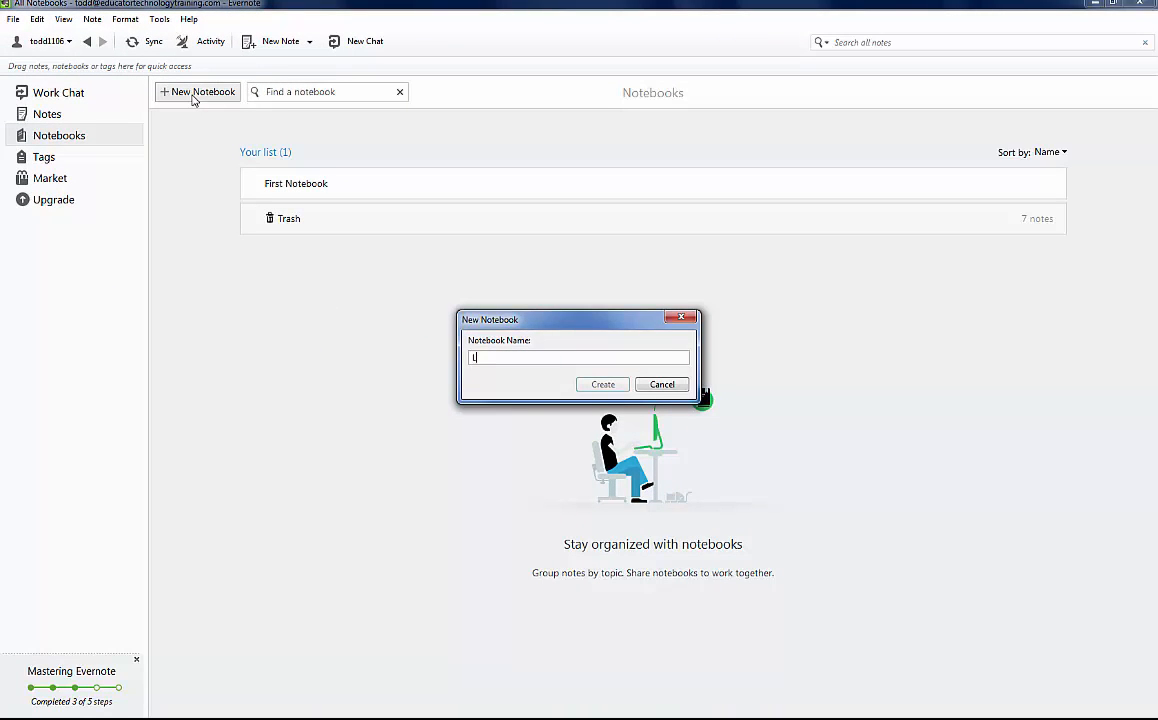
type("esson Plans")
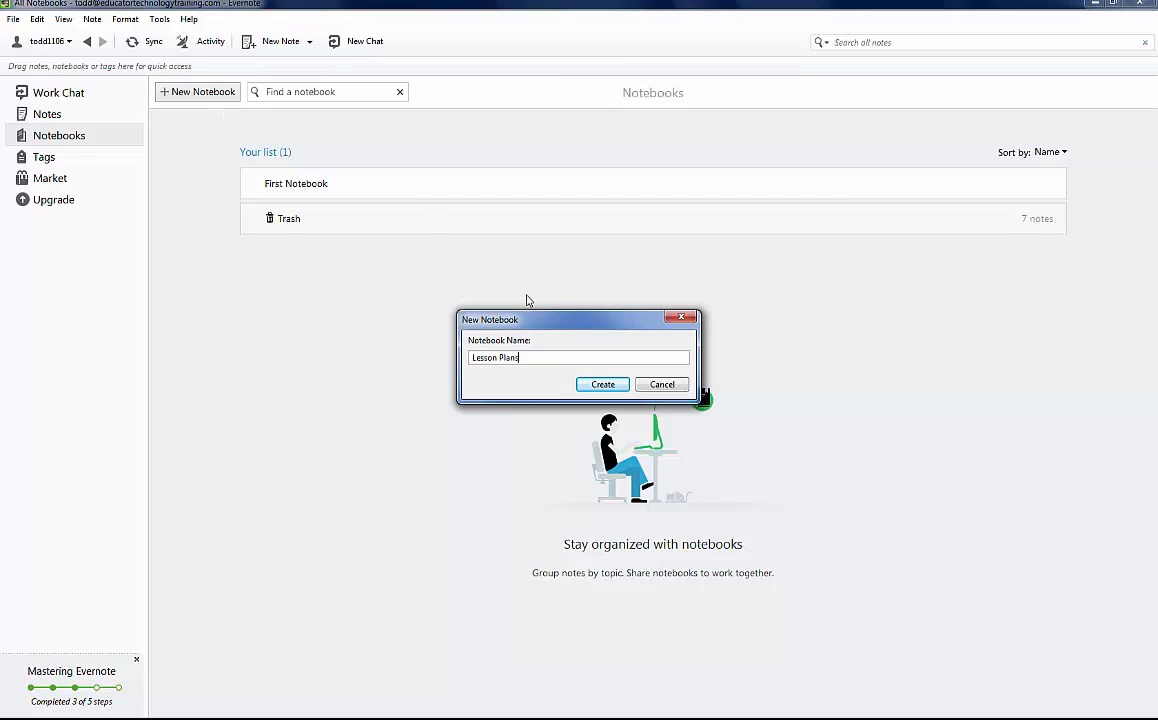
left_click(603, 387)
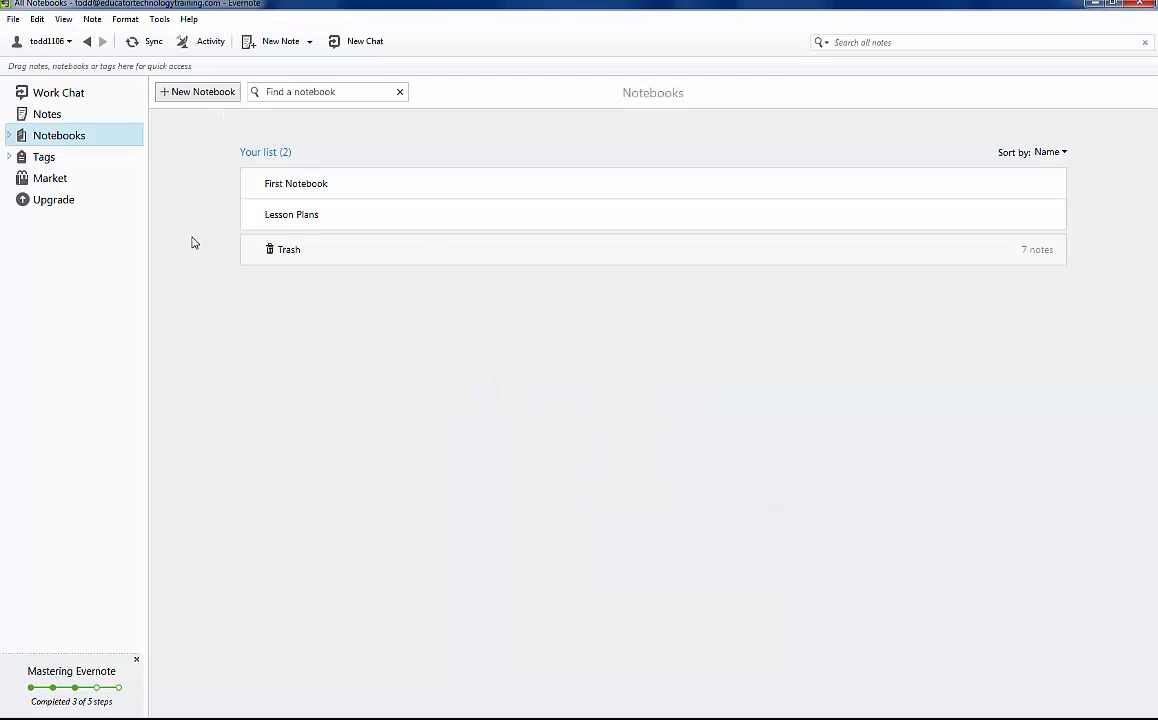
Step: Review the Lesson Plans notebook's properties and its sharing options without changing anything
mouse_move(320, 210)
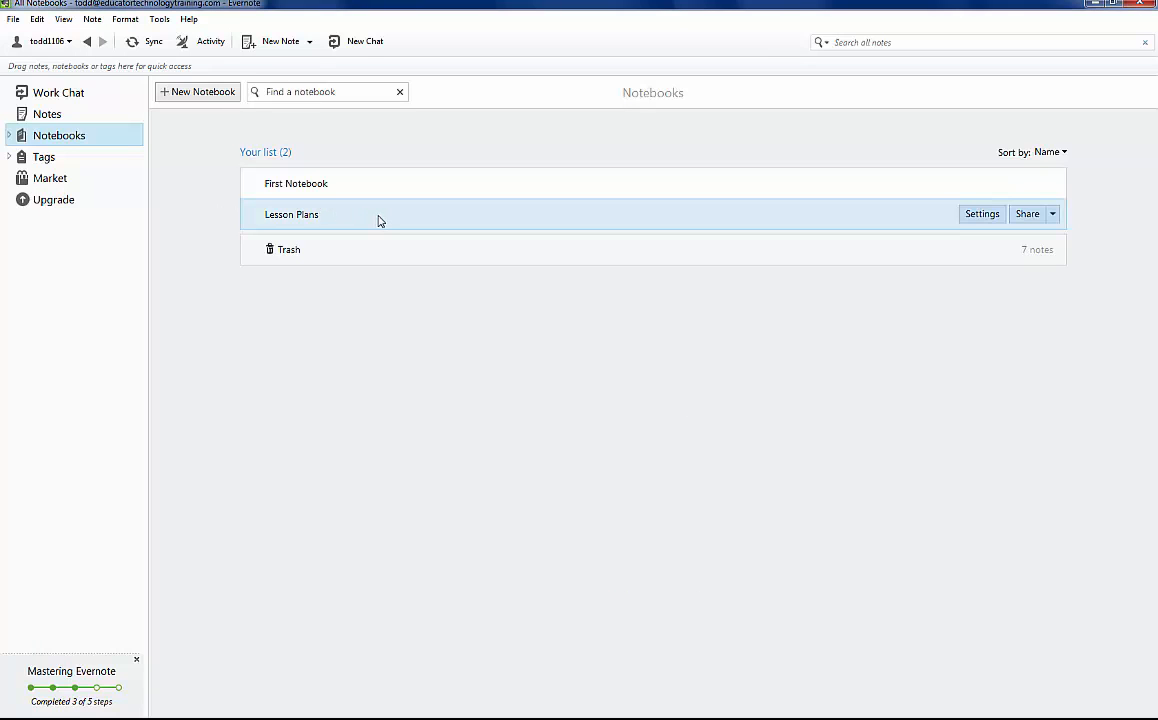
left_click(982, 214)
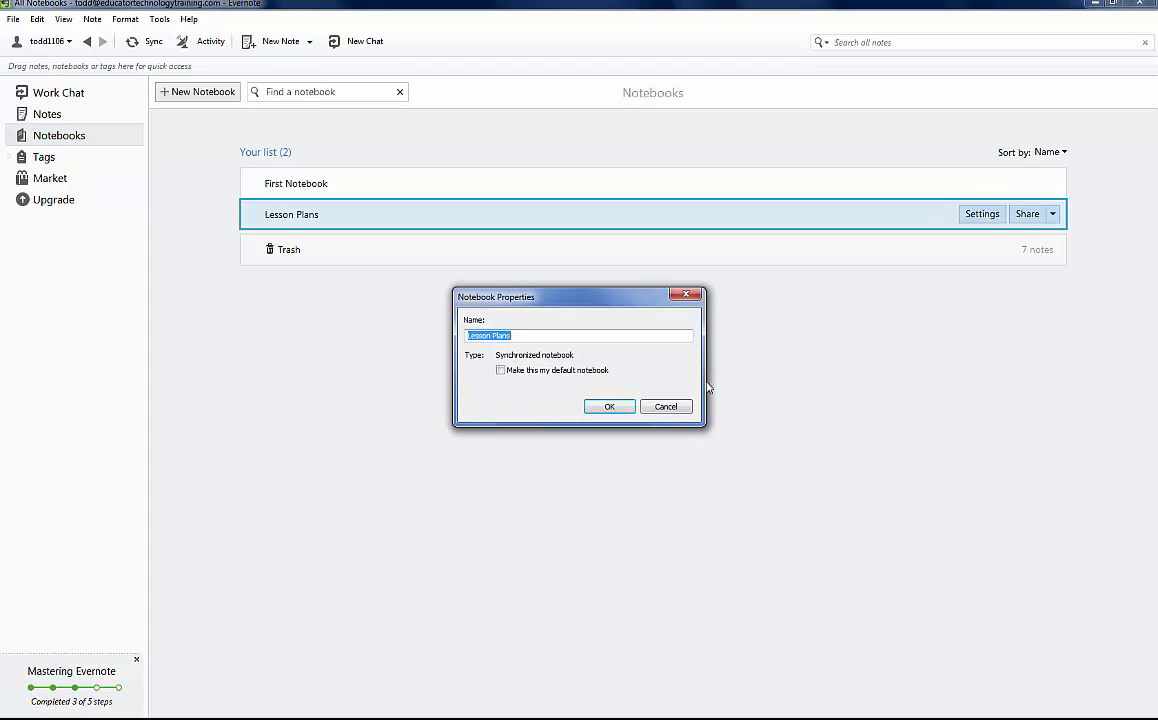
left_click(611, 407)
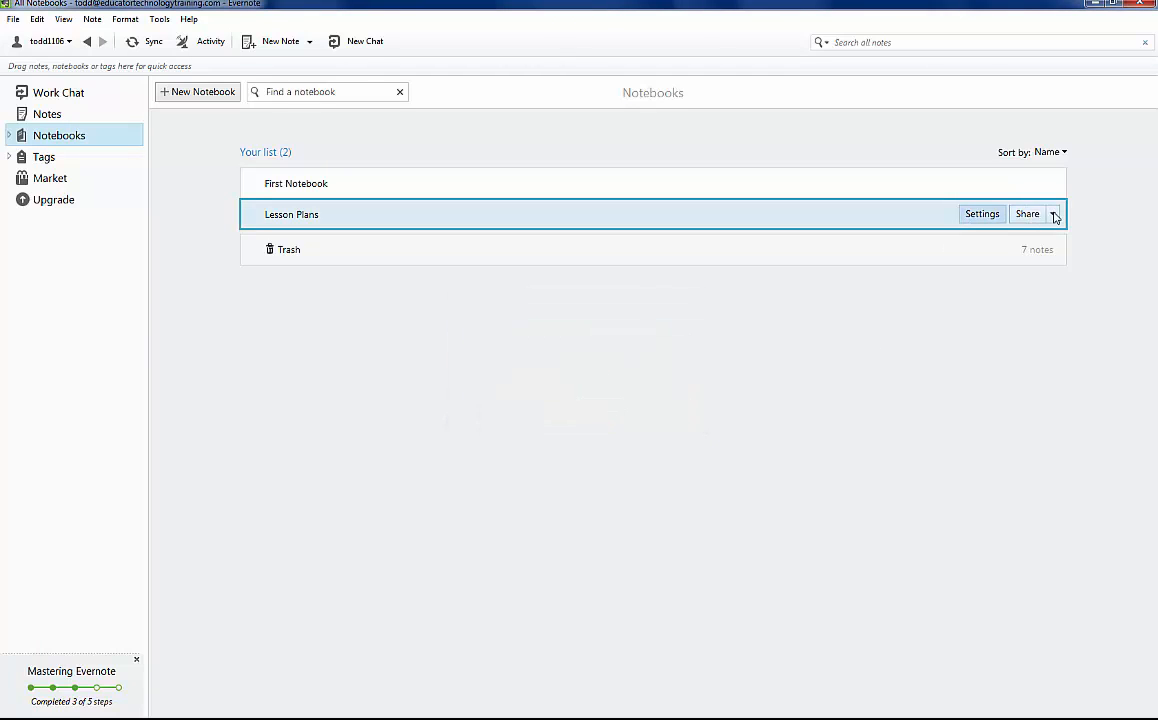
left_click(1053, 215)
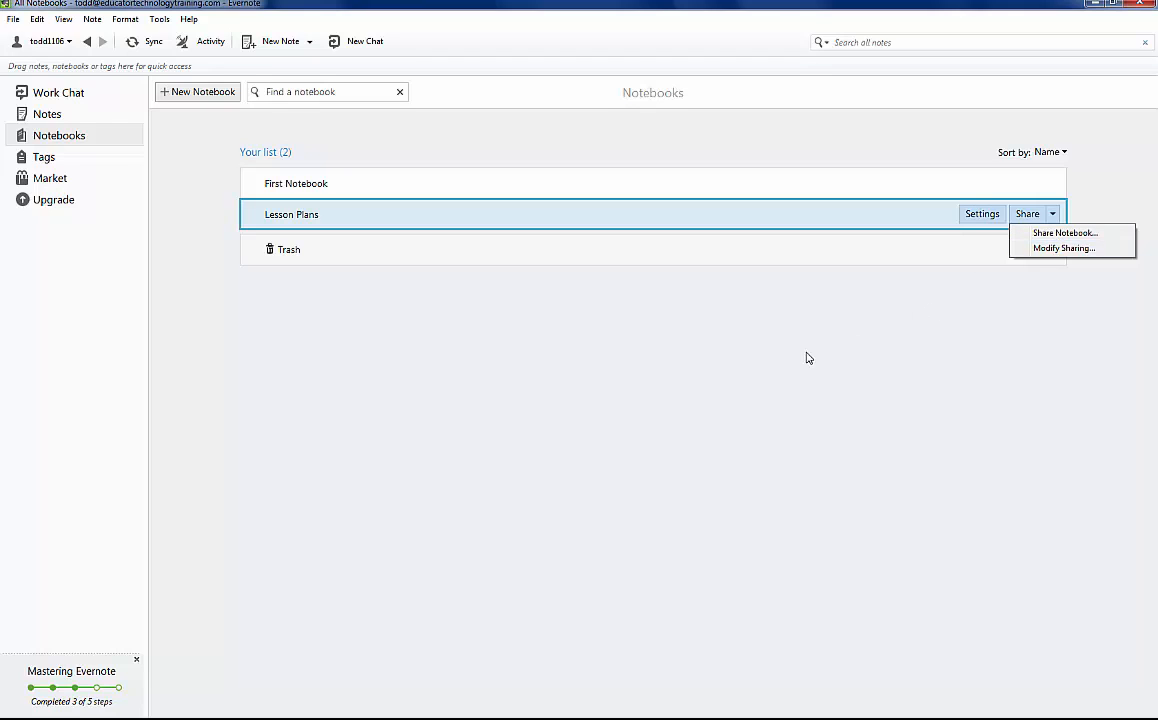
left_click(646, 400)
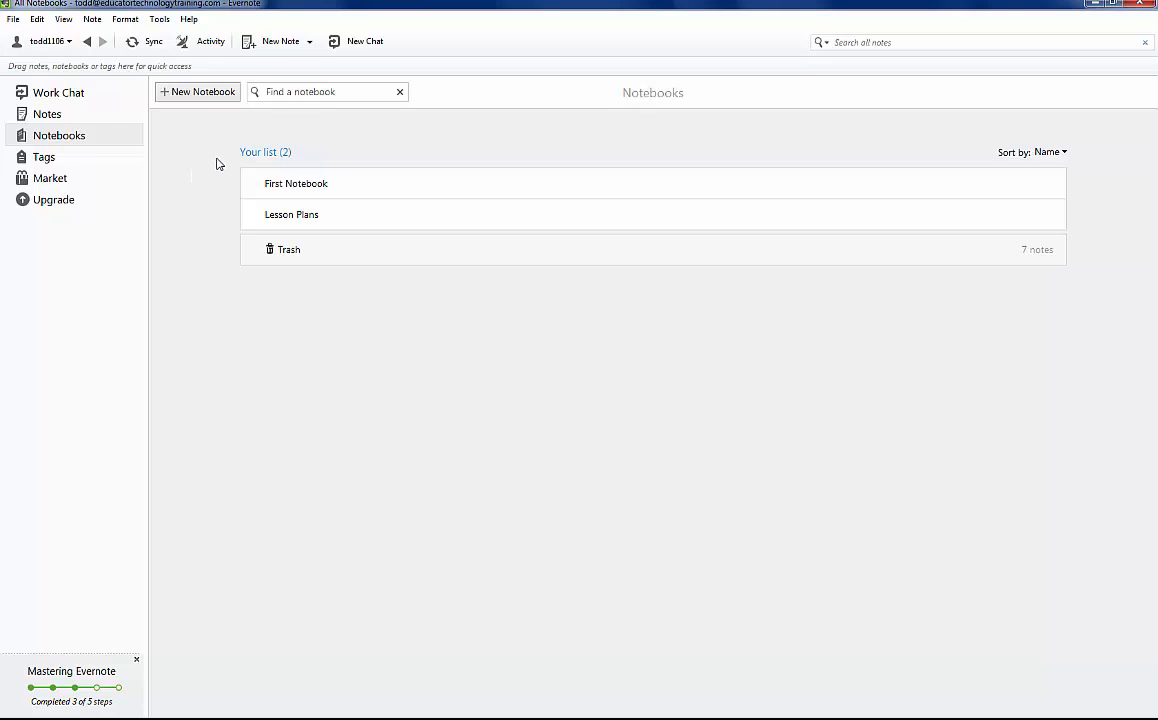
Step: Open the Lesson Plans notebook and create a standard new note in it
left_click(329, 217)
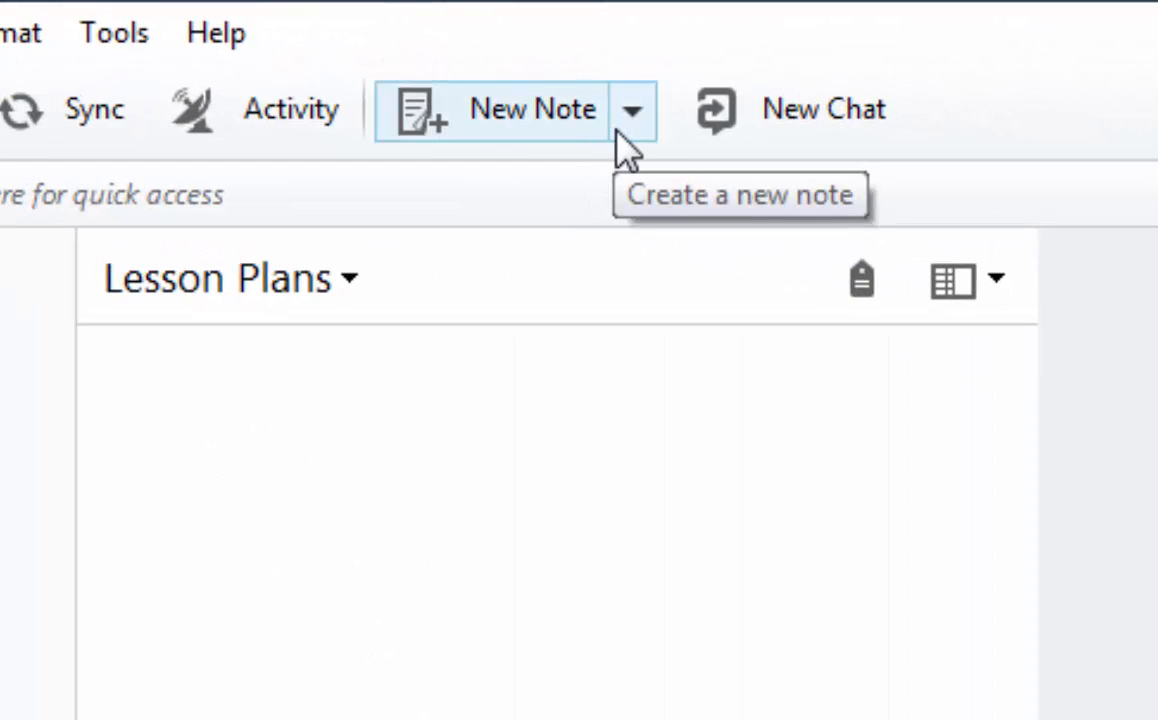
left_click(629, 130)
left_click(629, 131)
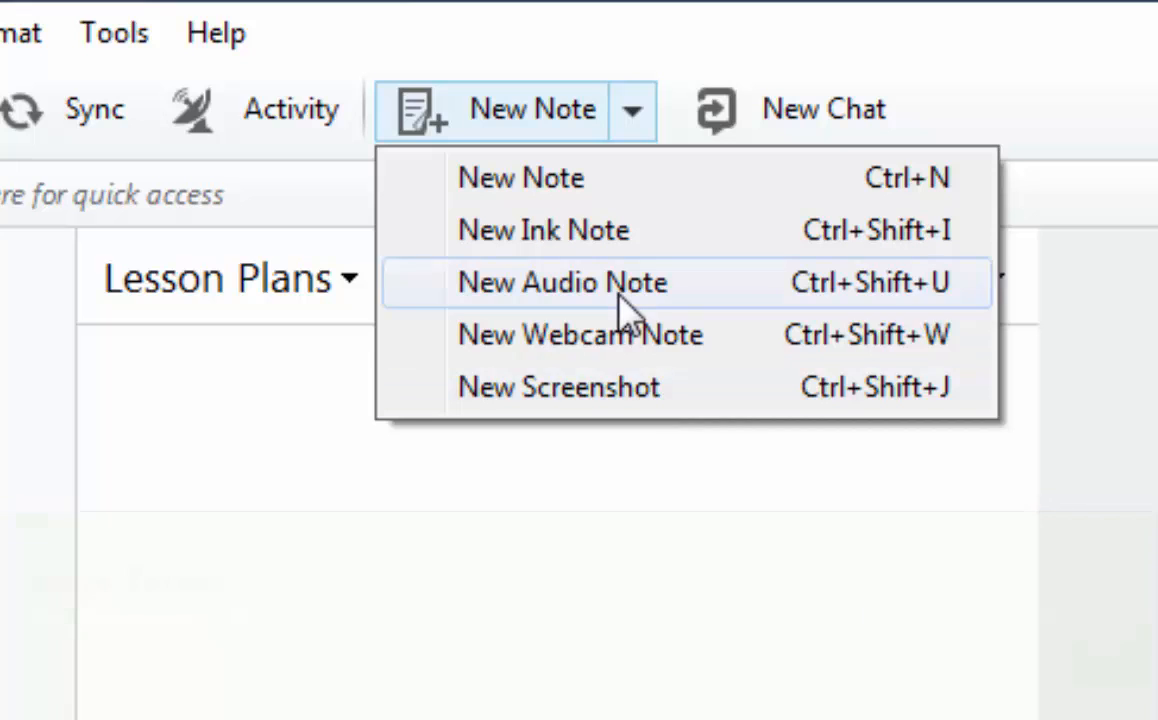
left_click(470, 155)
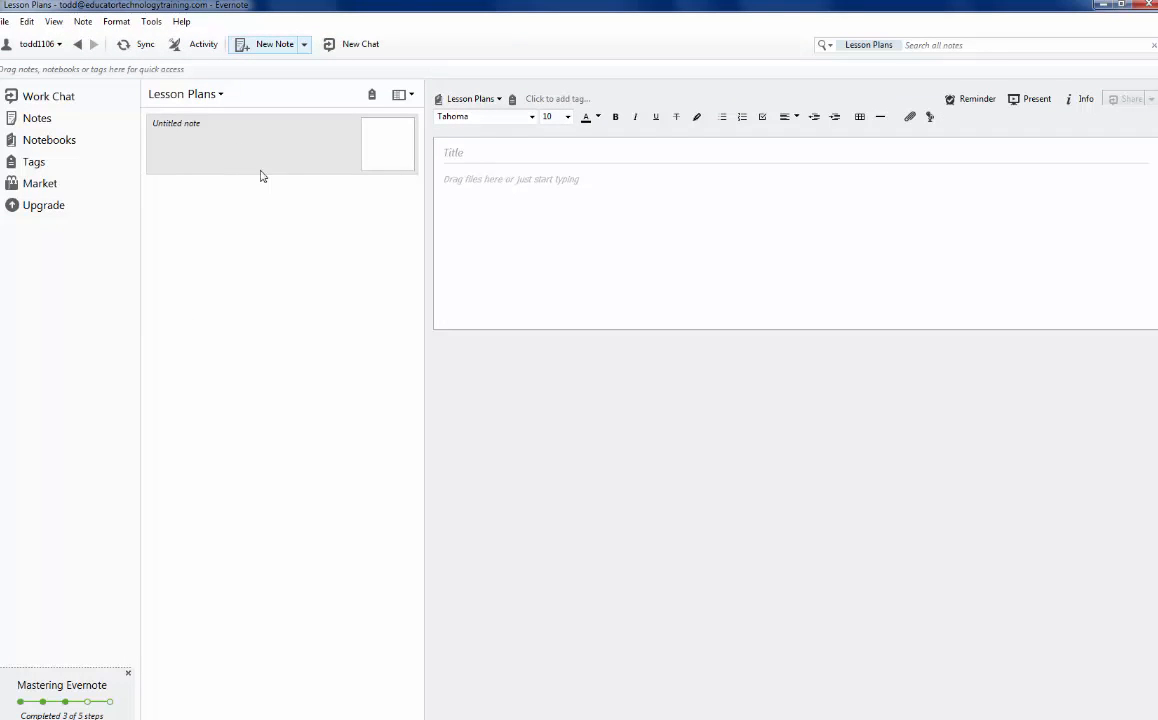
Step: Title the untitled note "Lesson Plan 1" and write "This is my note..." as its body text
left_click(453, 152)
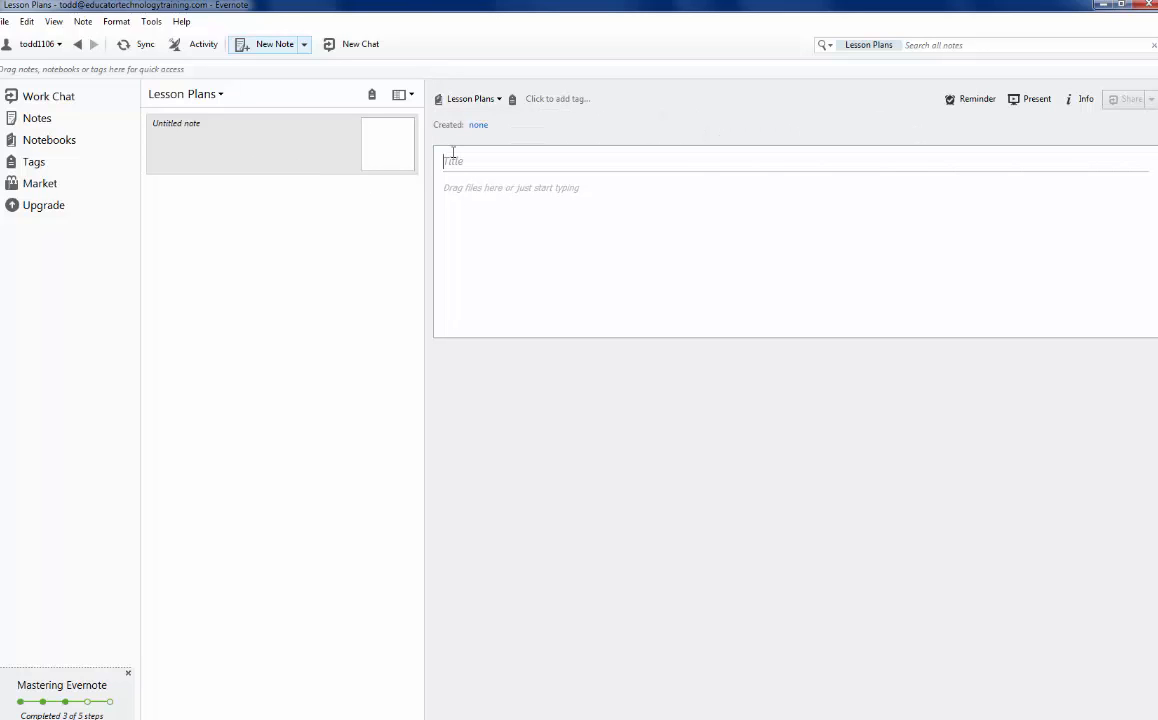
type("Lesson Plan 1")
left_click(465, 193)
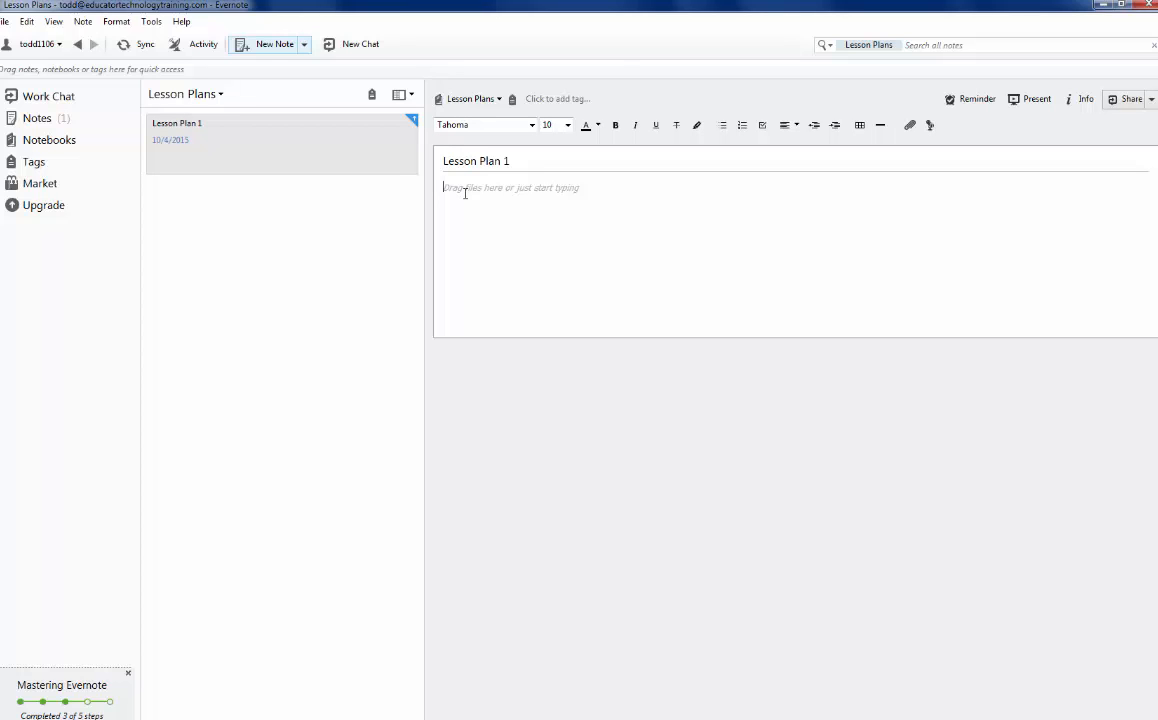
type("This is my note...")
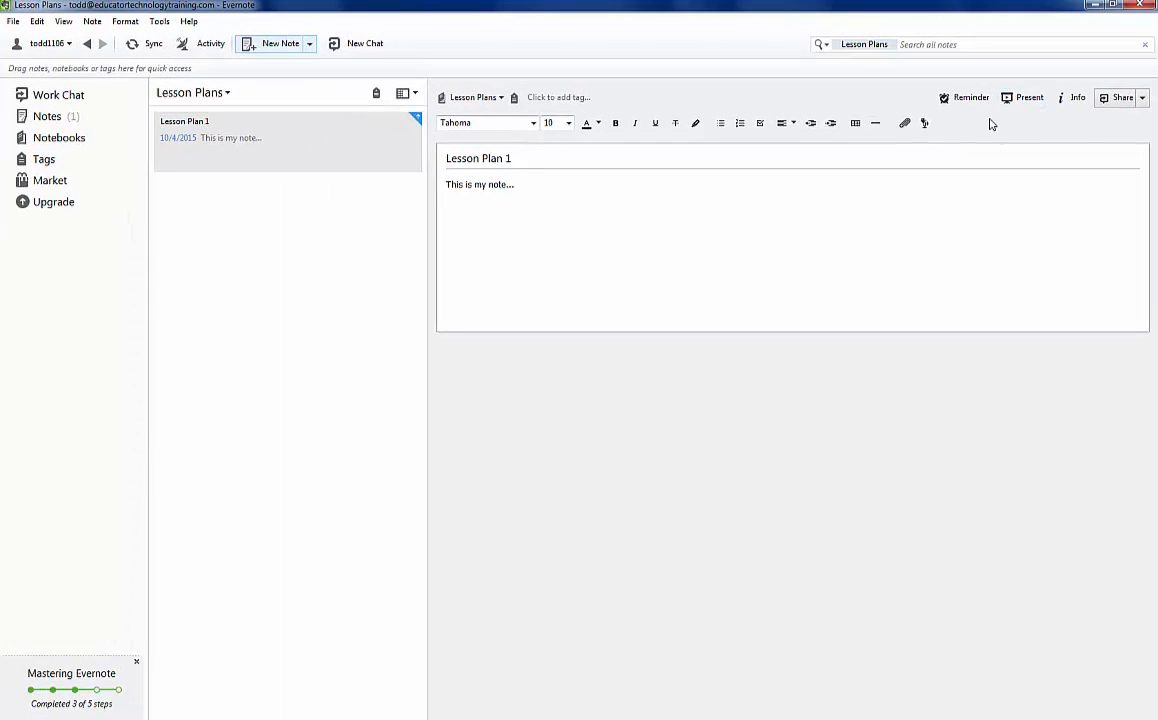
Step: Add a reminder to the Lesson Plan 1 note with its notification date set to Tomorrow
left_click(966, 98)
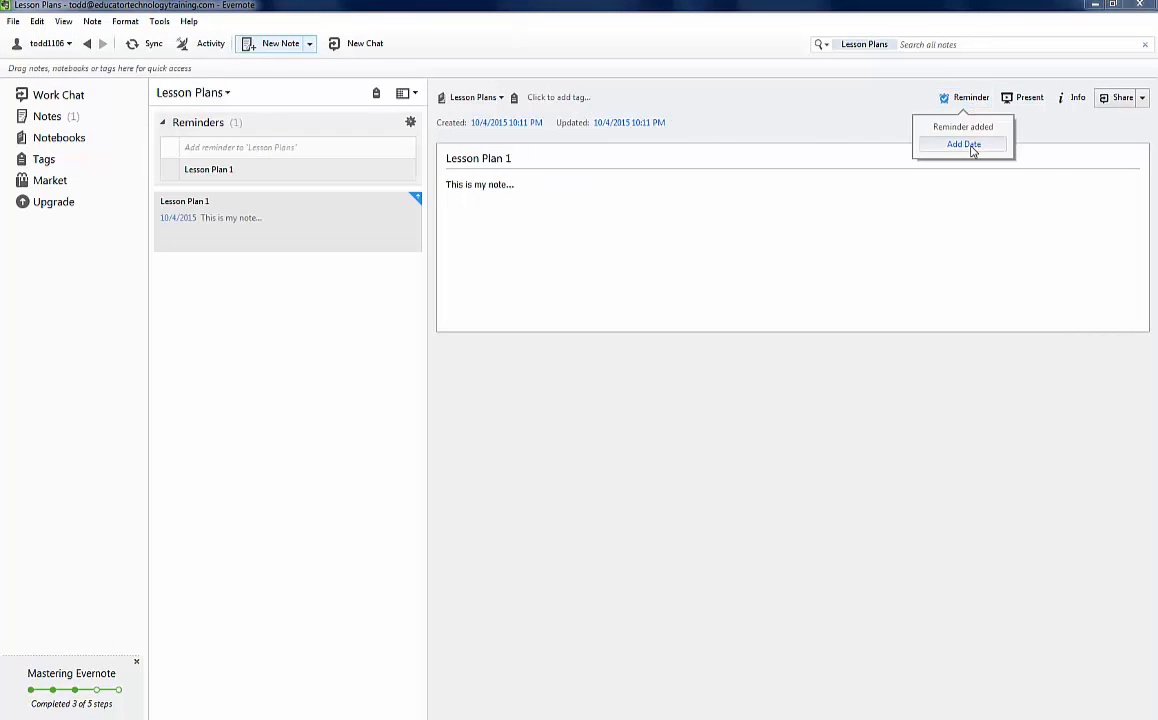
left_click(972, 148)
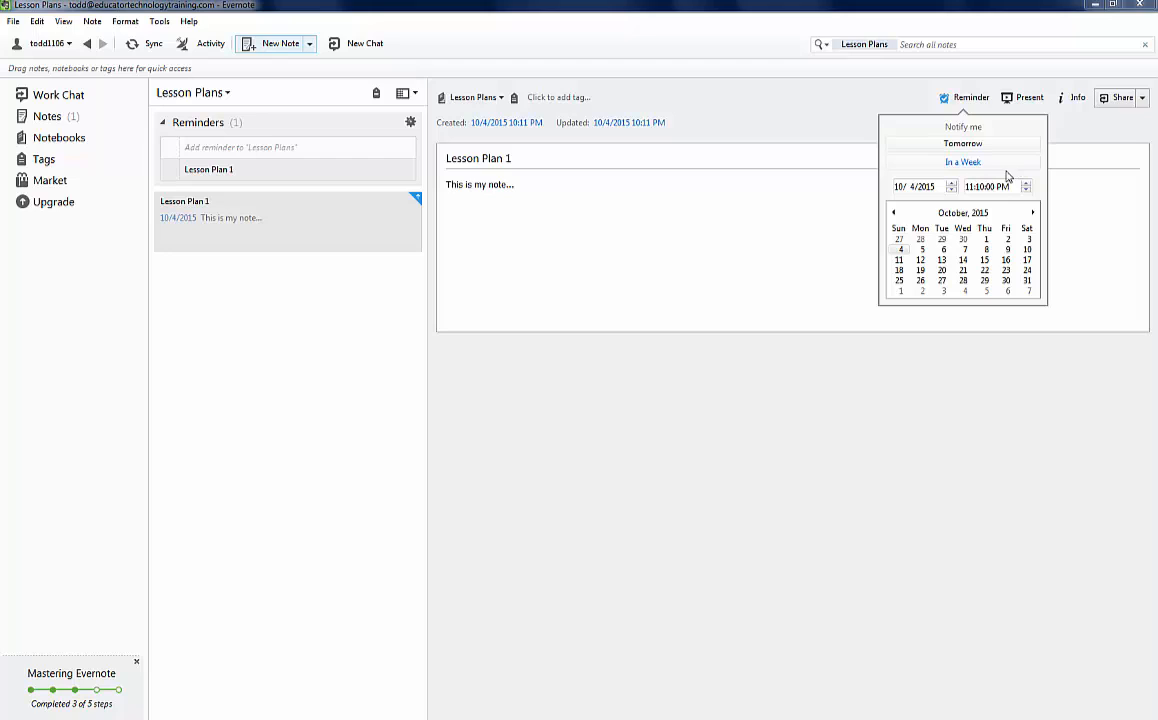
left_click(963, 145)
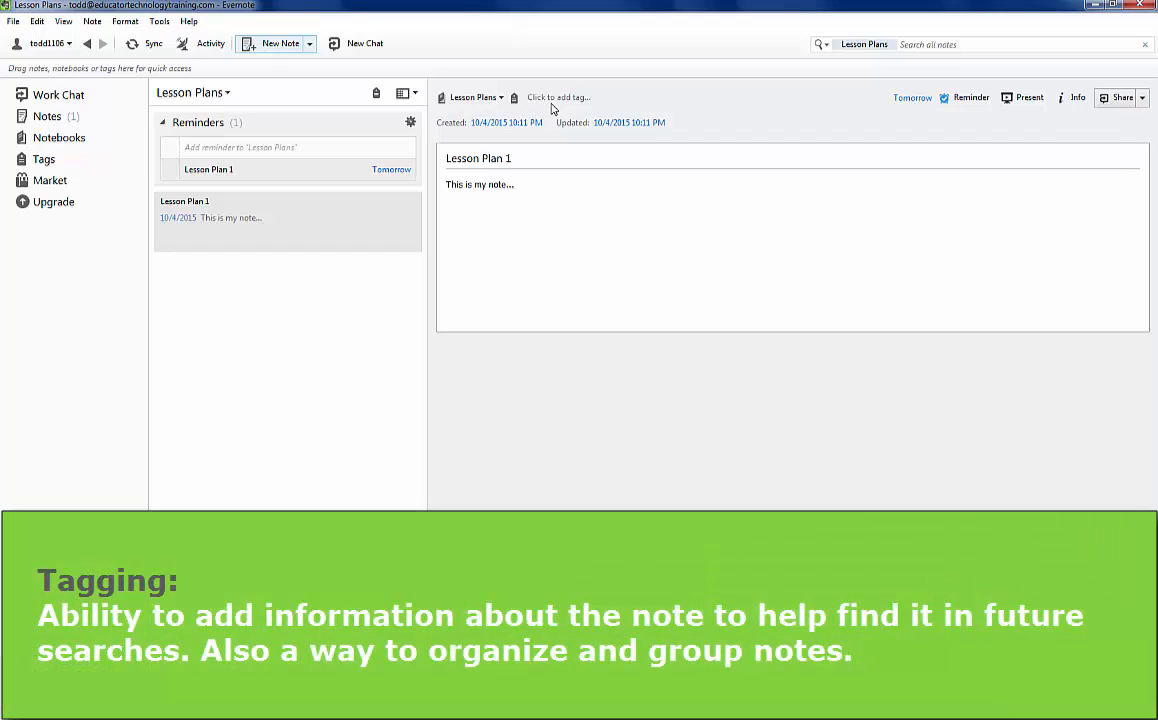
Step: Tag the Lesson Plan 1 note with "Lesson Plan" and "School"
left_click(555, 101)
type("Lesson P")
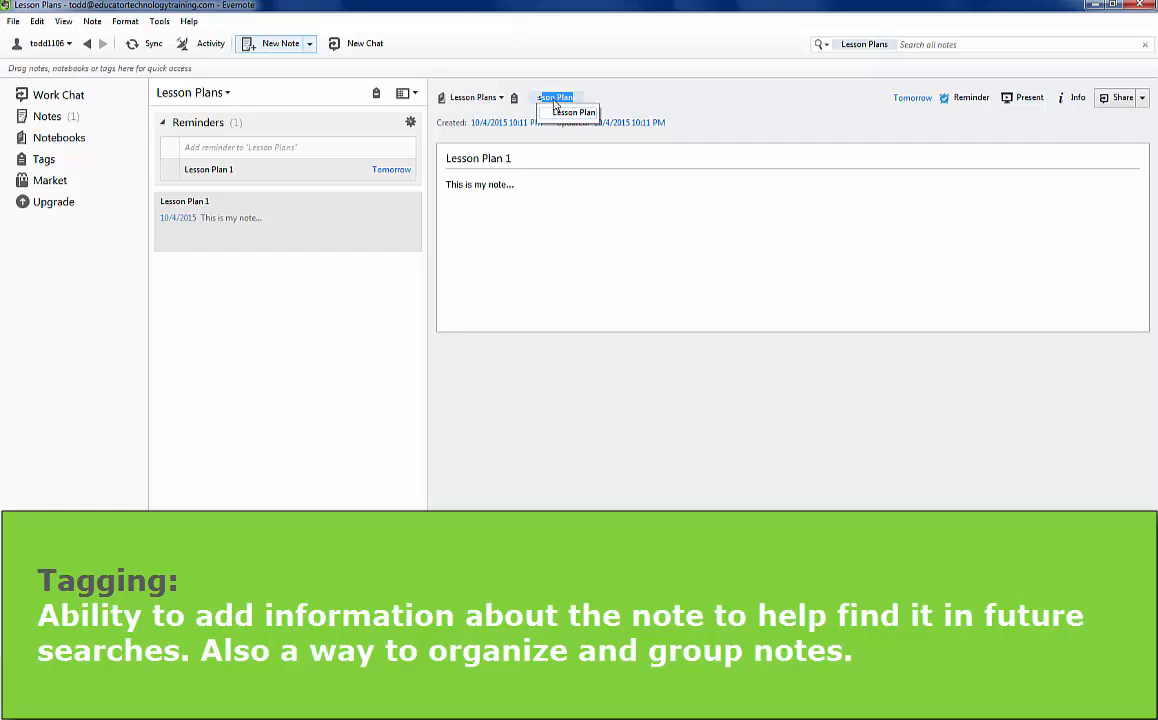
type("lan")
key("Return")
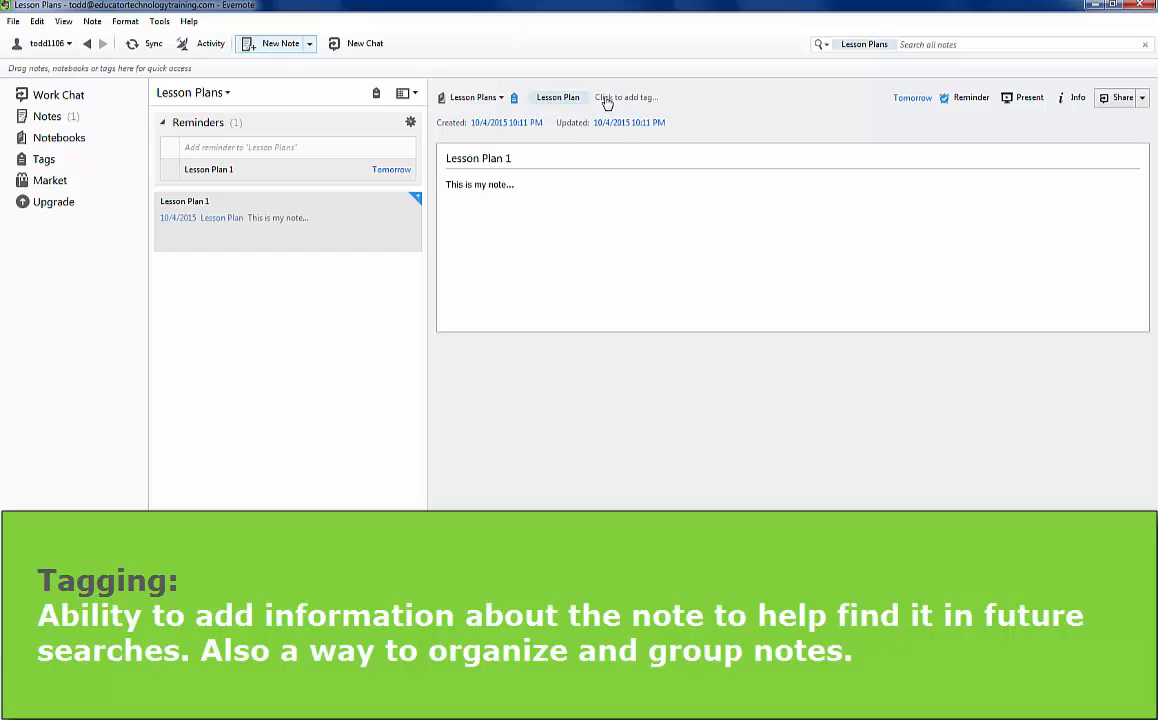
left_click(631, 102)
type("School")
key("Return")
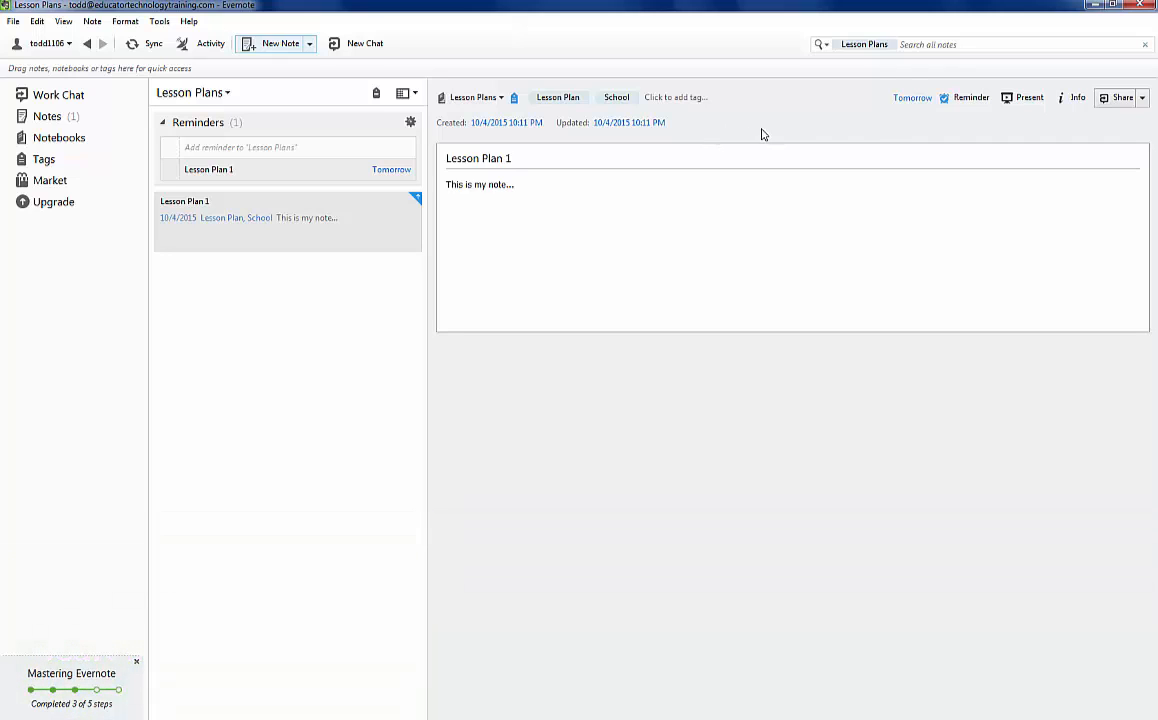
Step: Remove the Lesson Plans notebook filter from the search and search all notes for "Lesson"
left_click(925, 45)
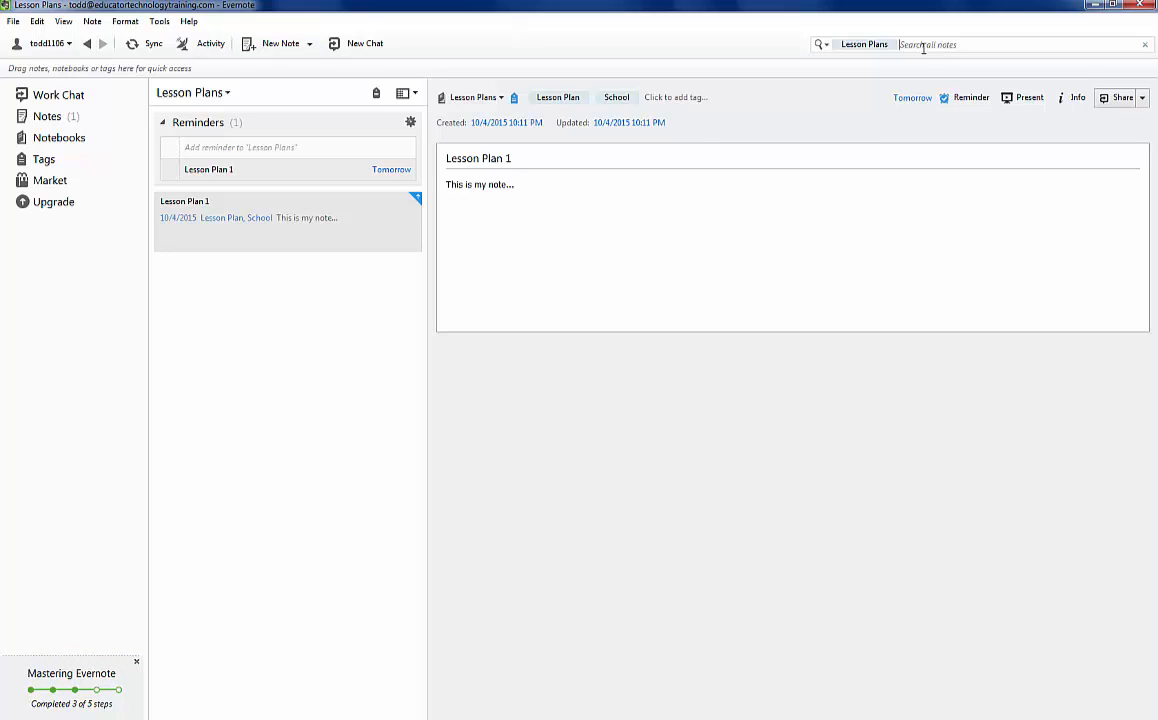
left_click(892, 45)
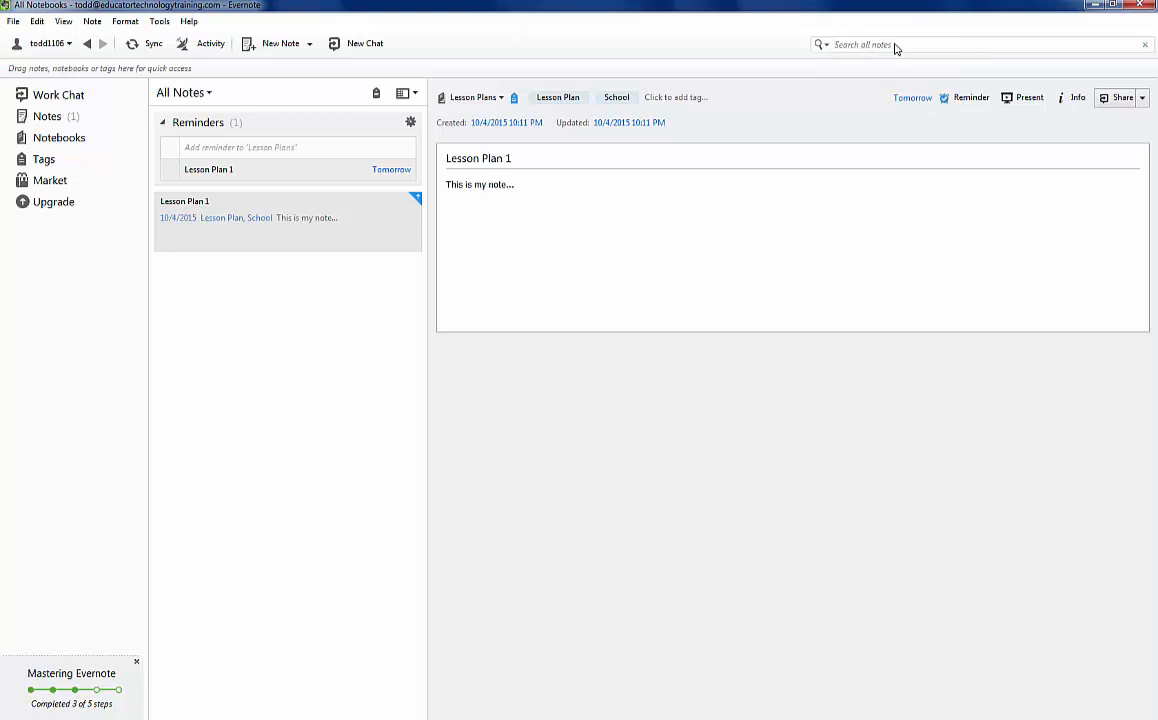
type("Lesson")
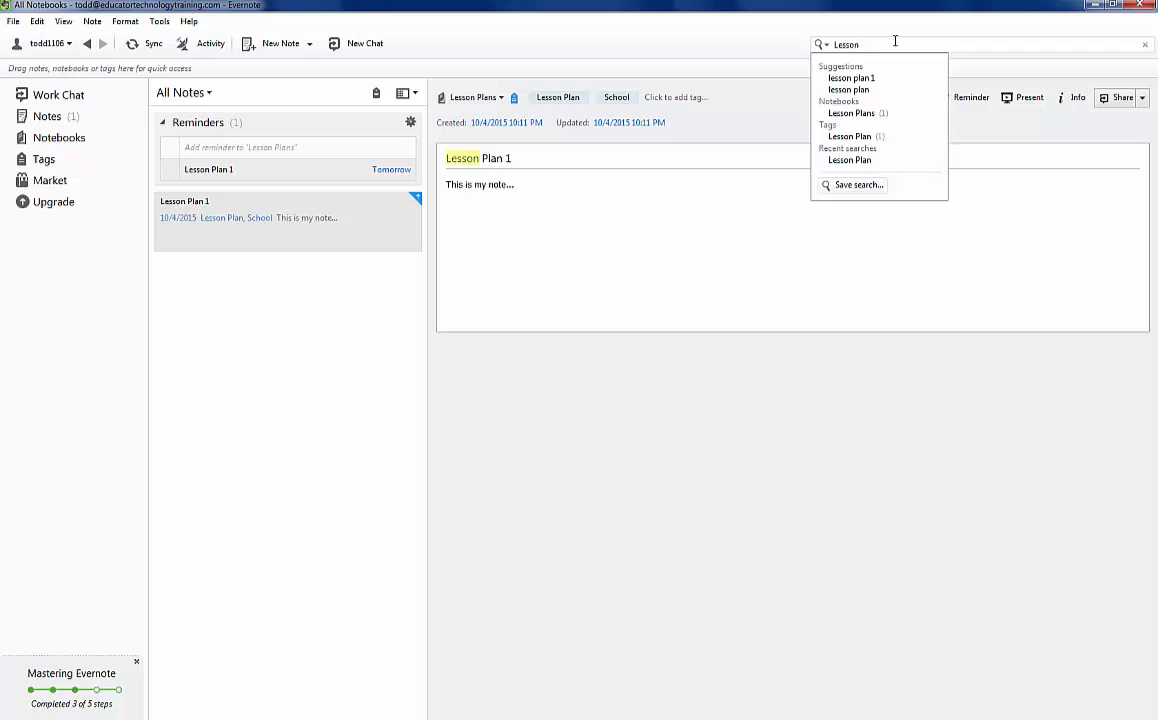
left_click(895, 46)
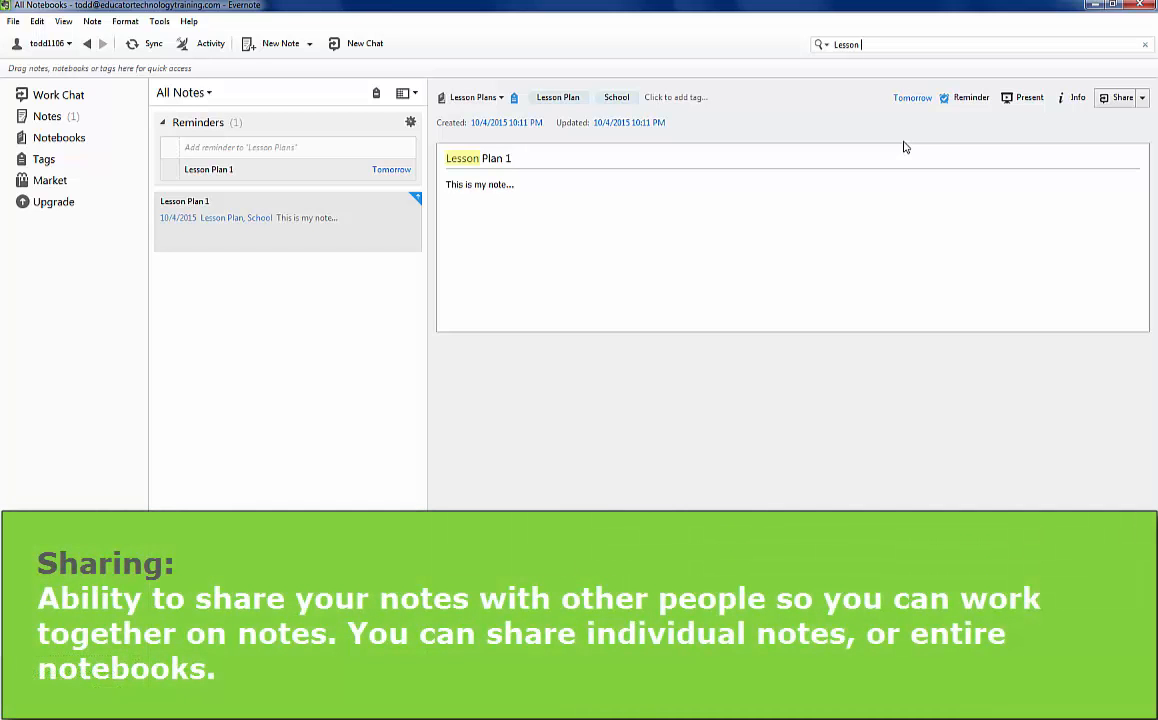
Step: Start sharing the Lesson Plan 1 note and add the recipient's e-mail address from the suggested contact
left_click(1140, 104)
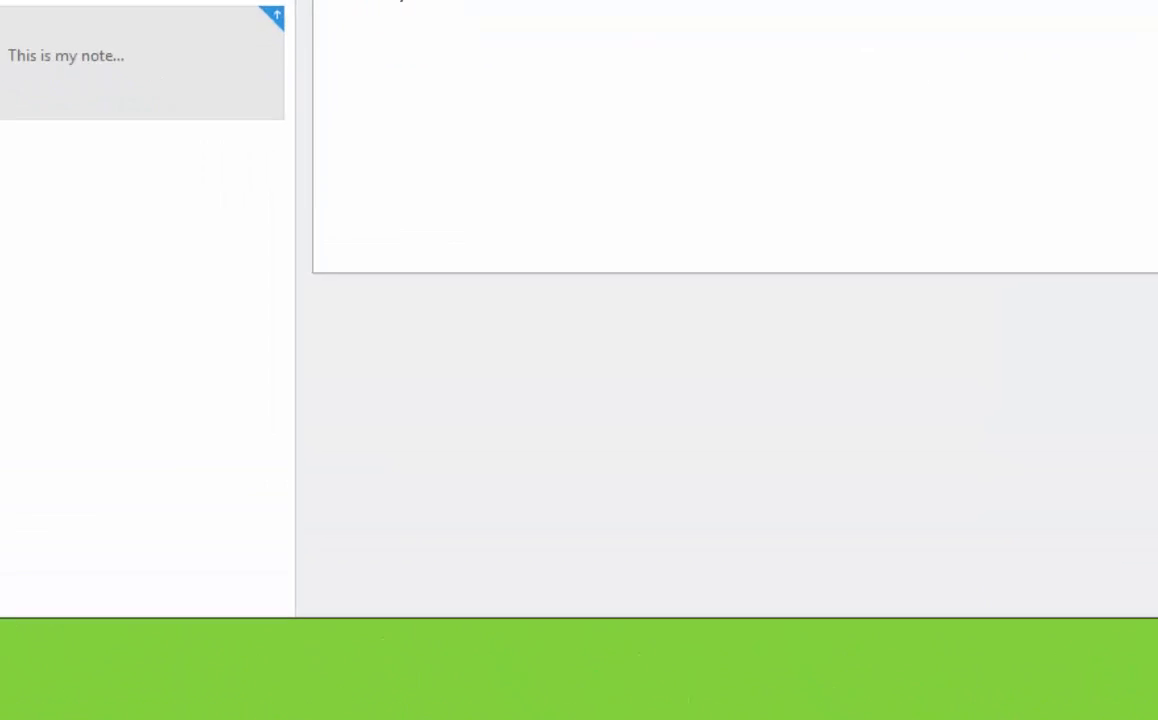
left_click(1058, 118)
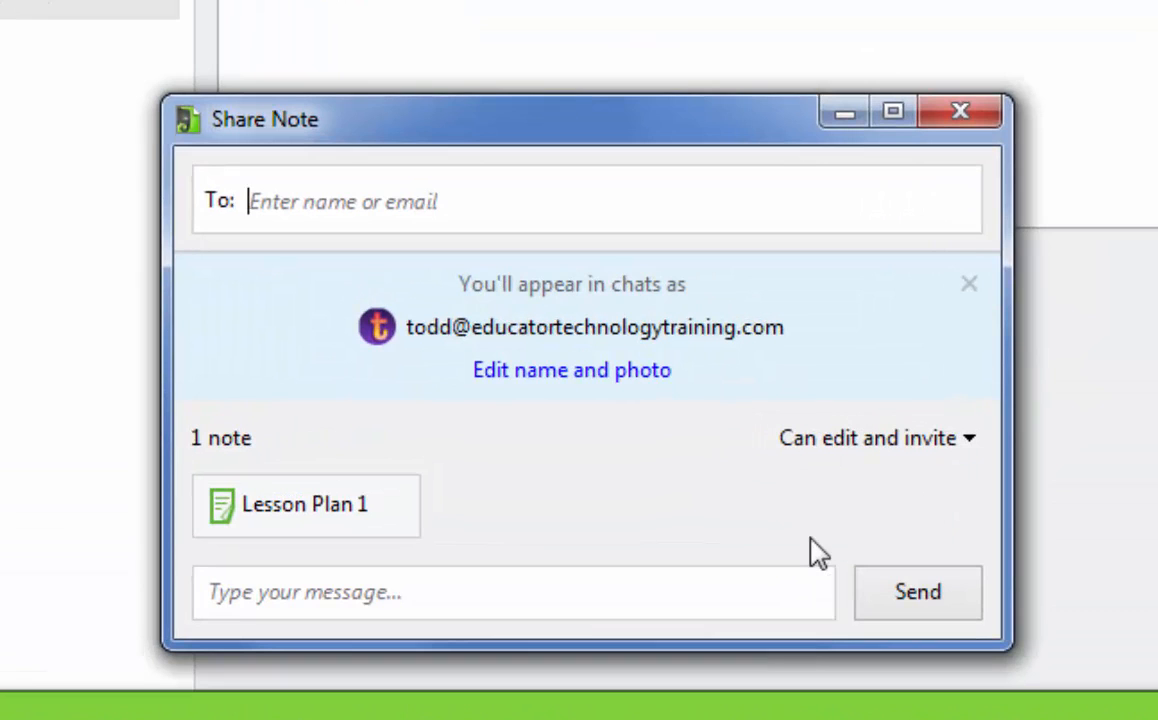
type("bob")
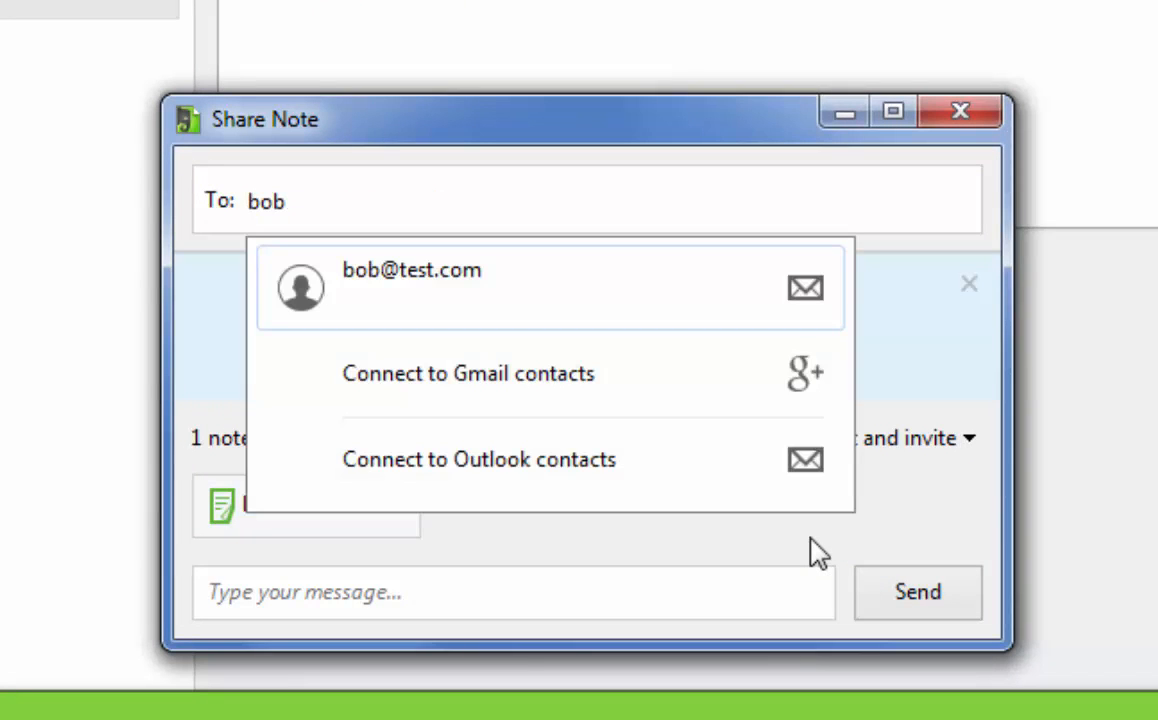
left_click(538, 312)
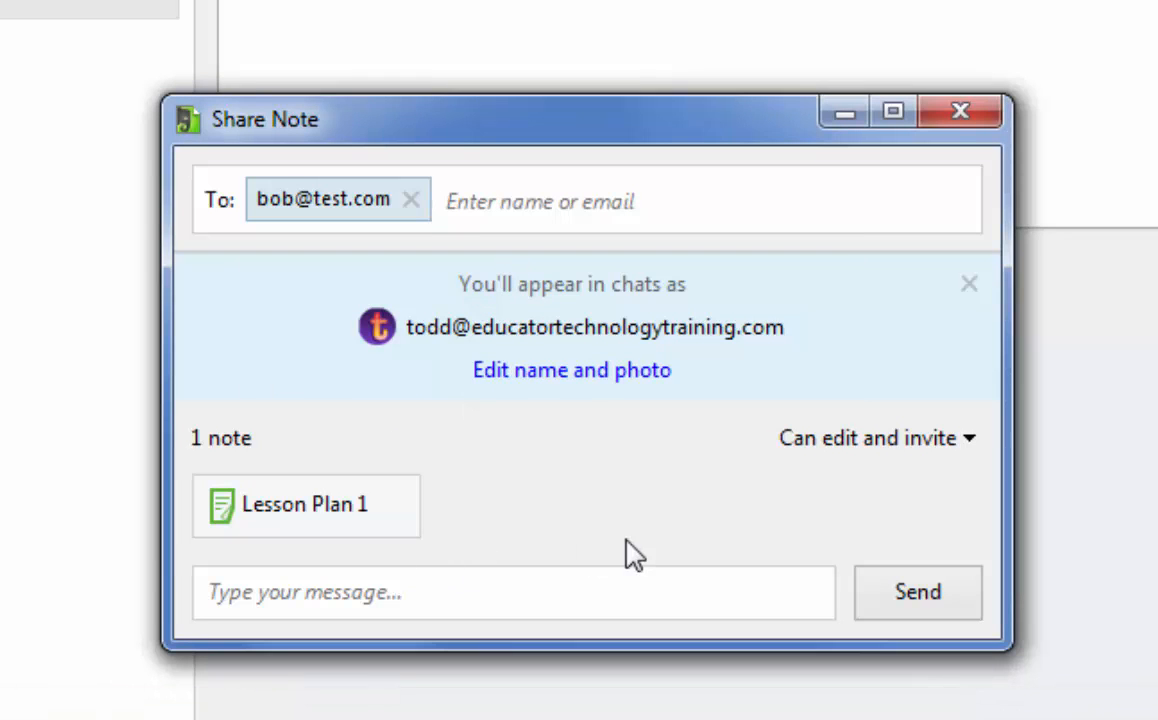
Step: Write the sharing message "Check this note out..." and open the choices for the recipient's permission level
left_click(255, 592)
type("Check t")
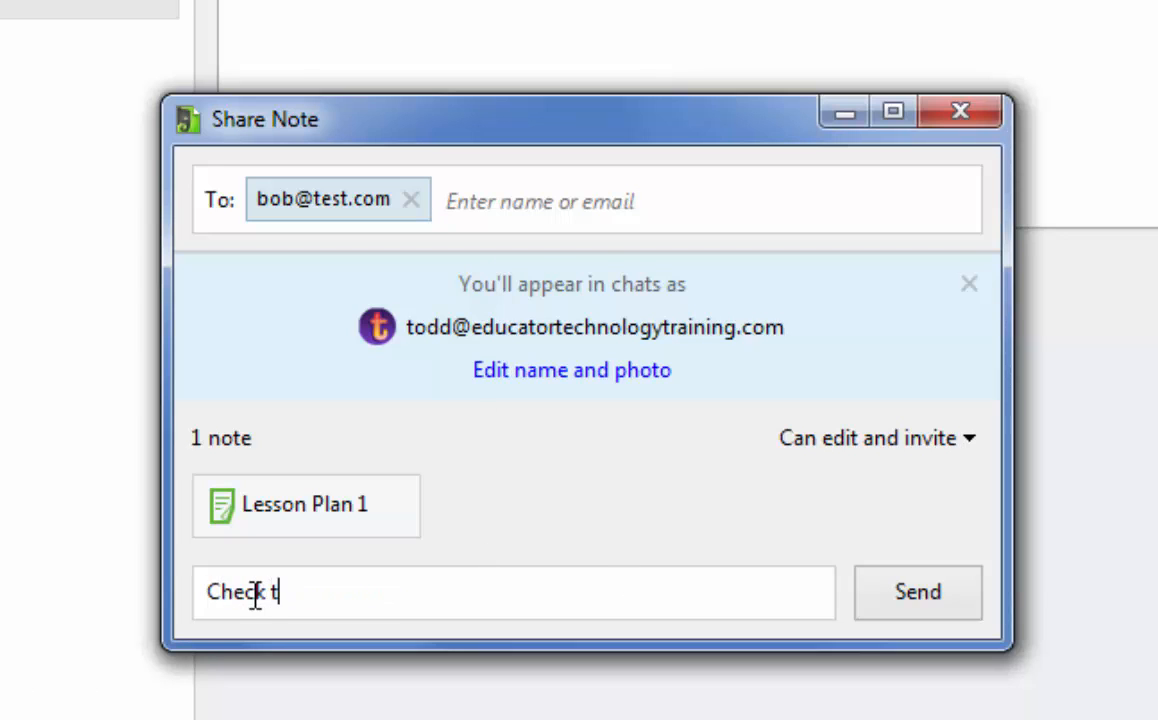
type("his note out...")
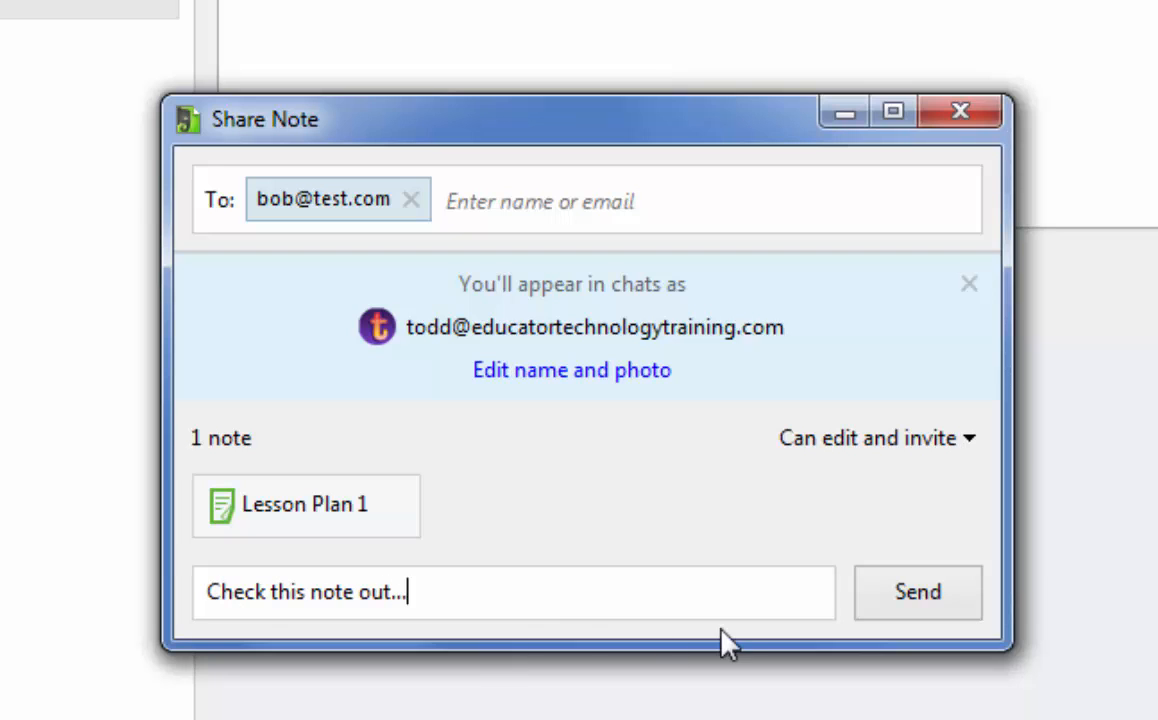
left_click(968, 440)
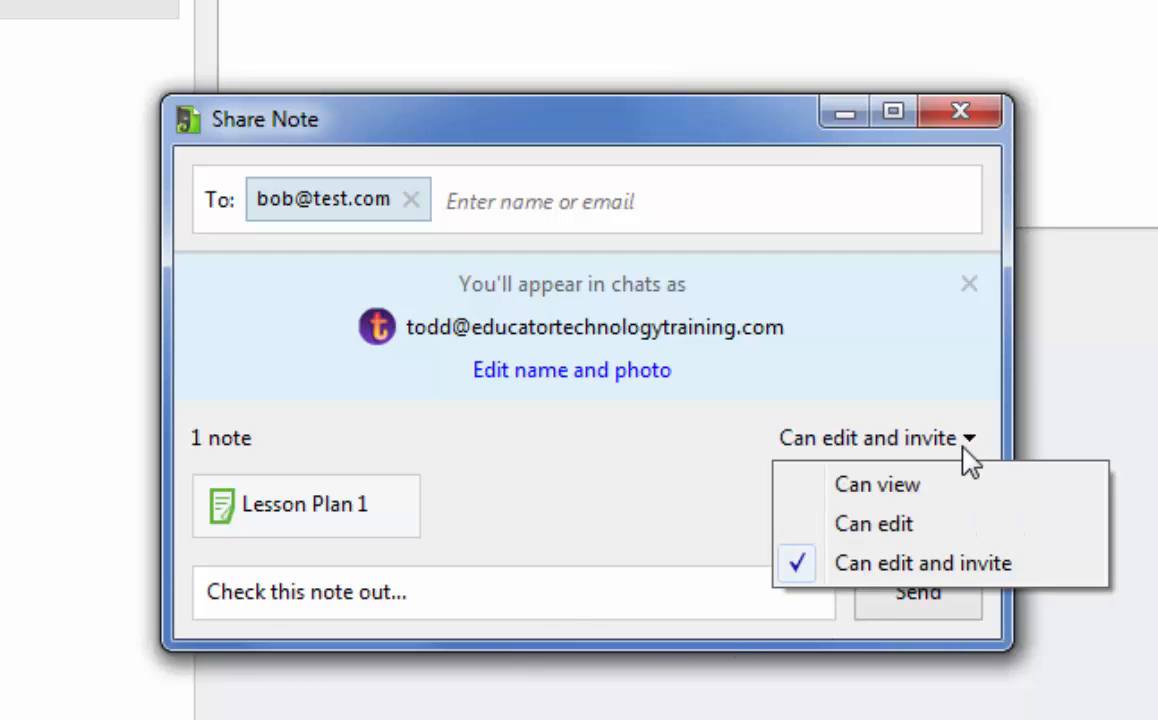